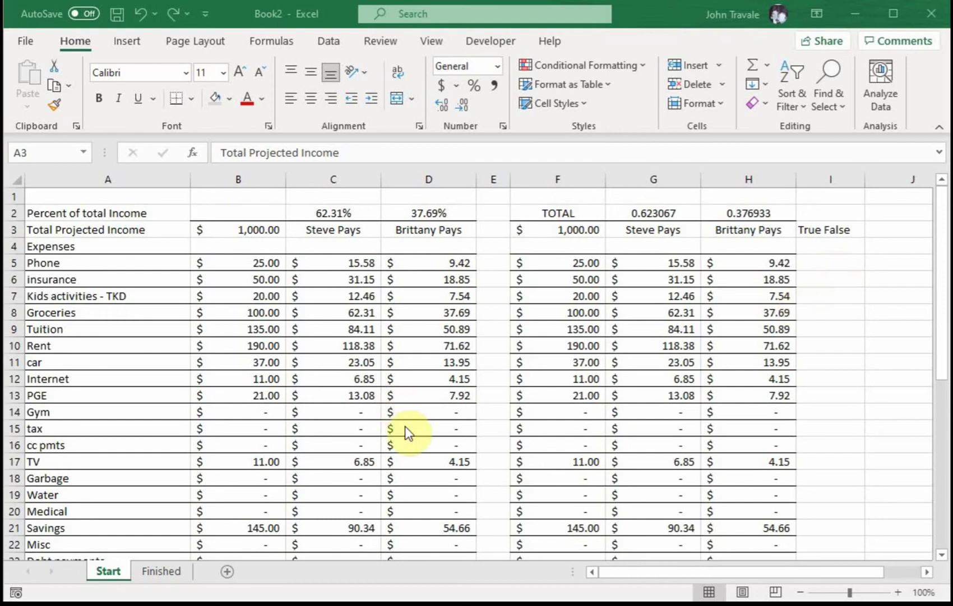
- Turn on Filter for the A3:H3 header row of the budget table
scroll(405, 425, down, 2)
scroll(490, 420, down, 5)
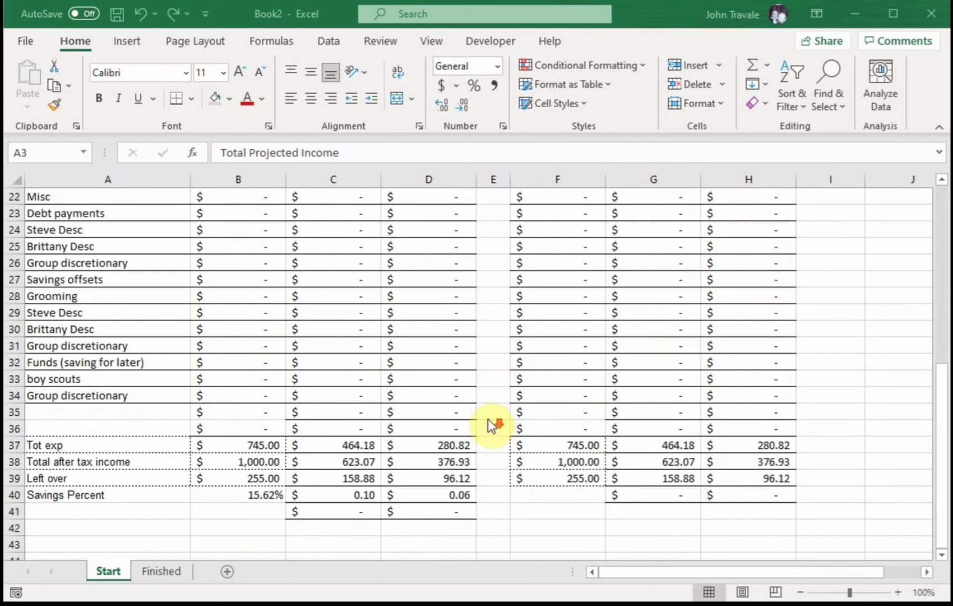
scroll(490, 424, down, 2)
scroll(489, 425, down, 1)
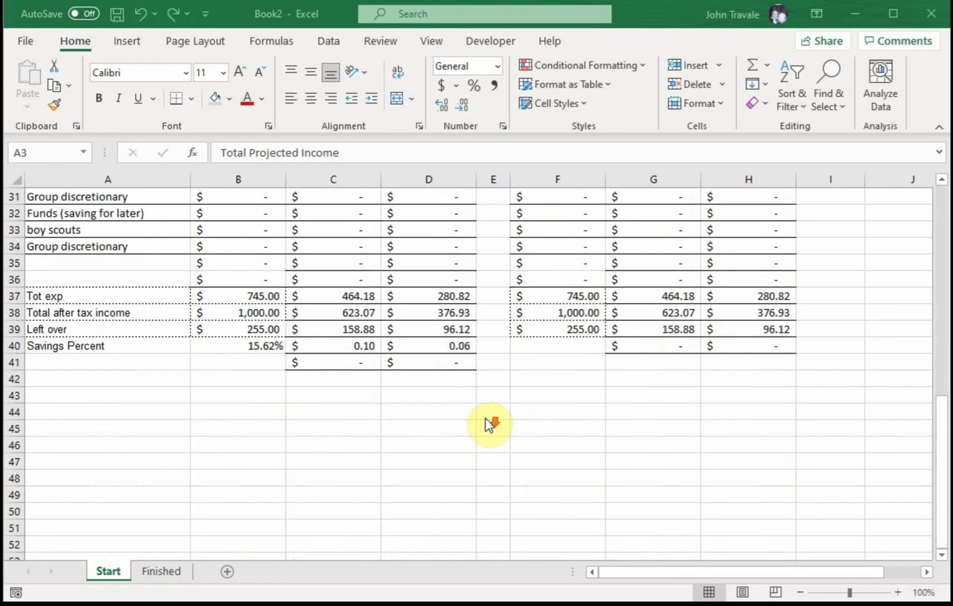
scroll(486, 418, up, 10)
scroll(465, 395, up, 1)
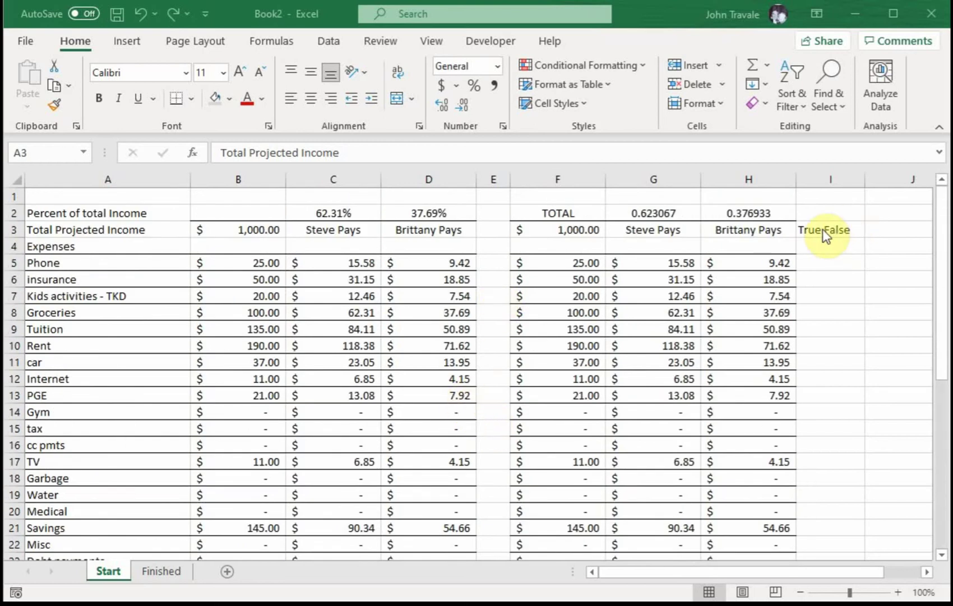
click(151, 230)
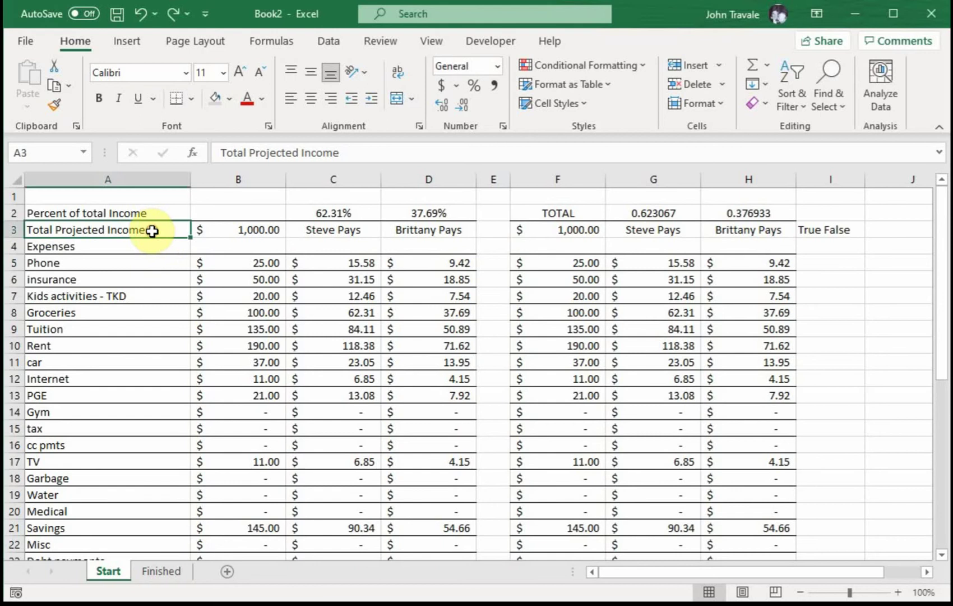
drag(150, 230, 819, 229)
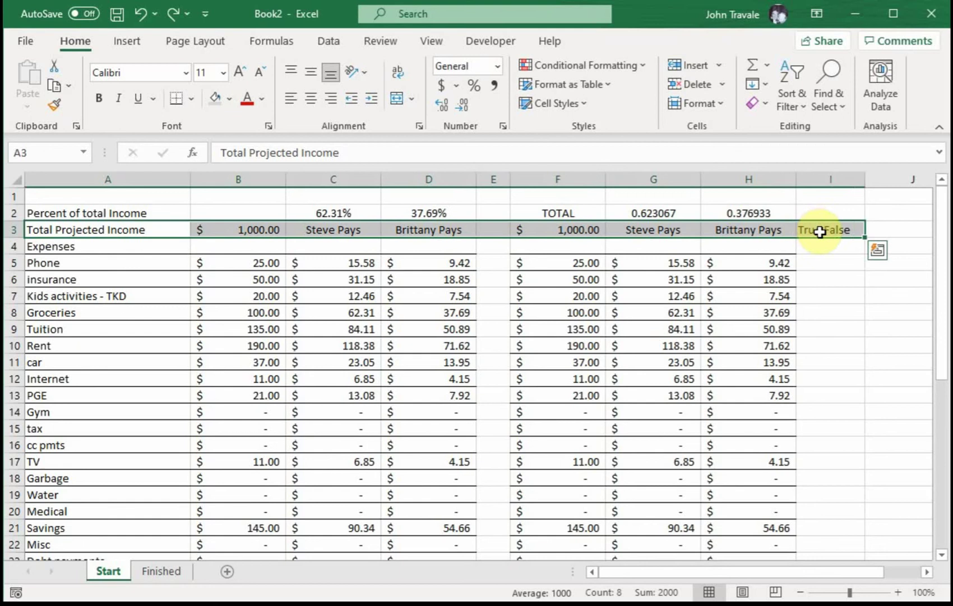
click(799, 111)
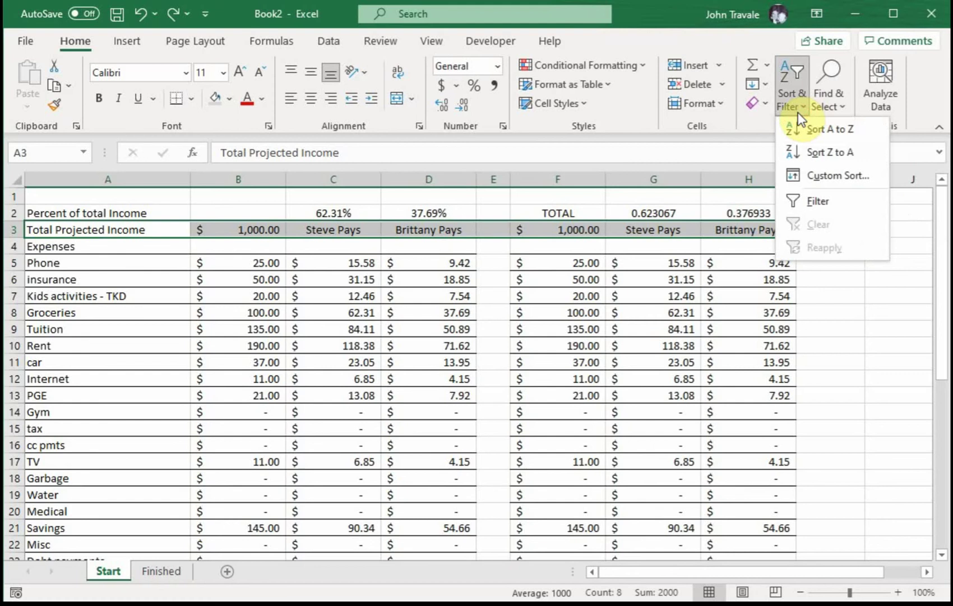
click(816, 201)
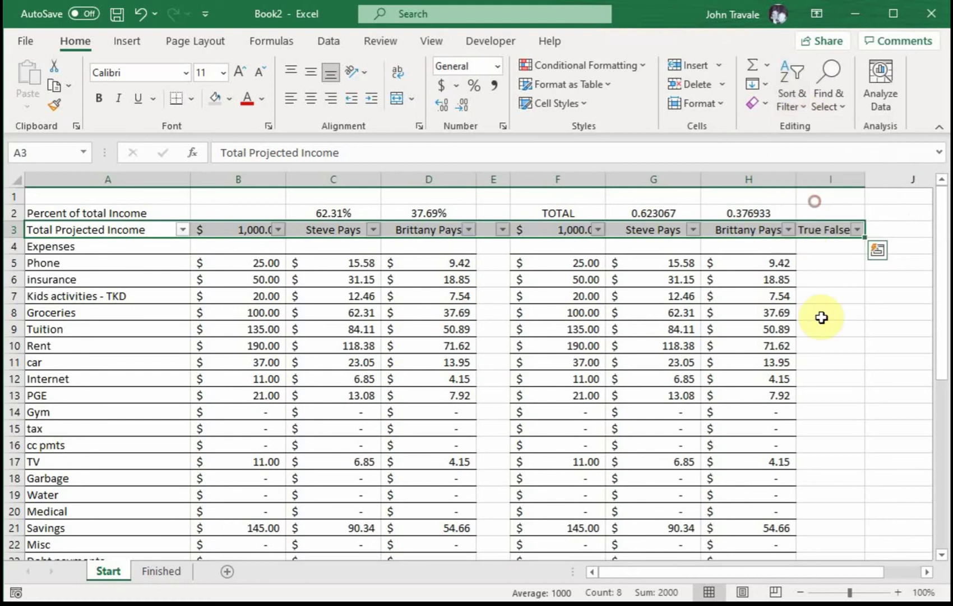
click(832, 263)
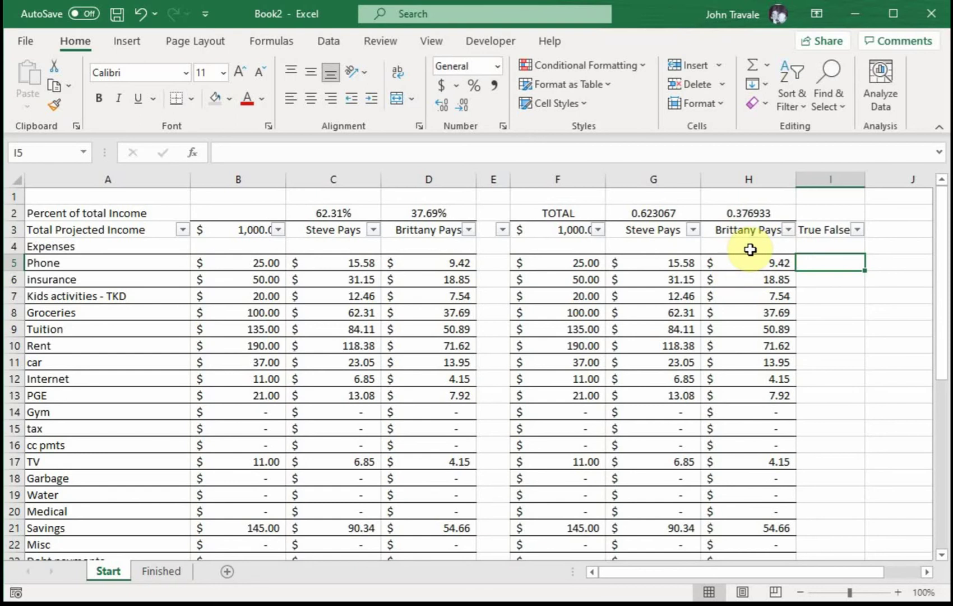
- Enter =IF(B5>0,1,0) in I5 and fill it down column I to row 40
text(=)
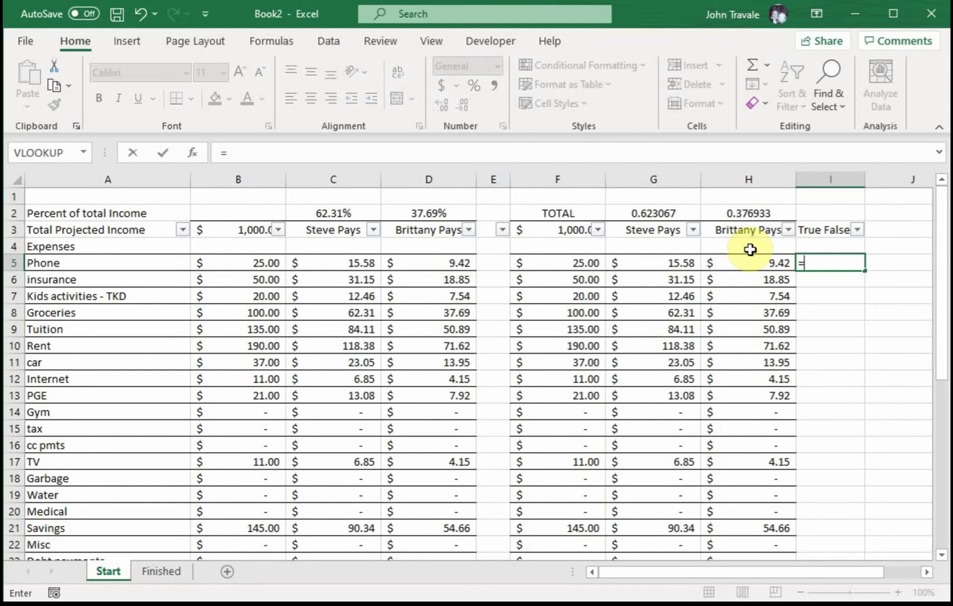
text(if)
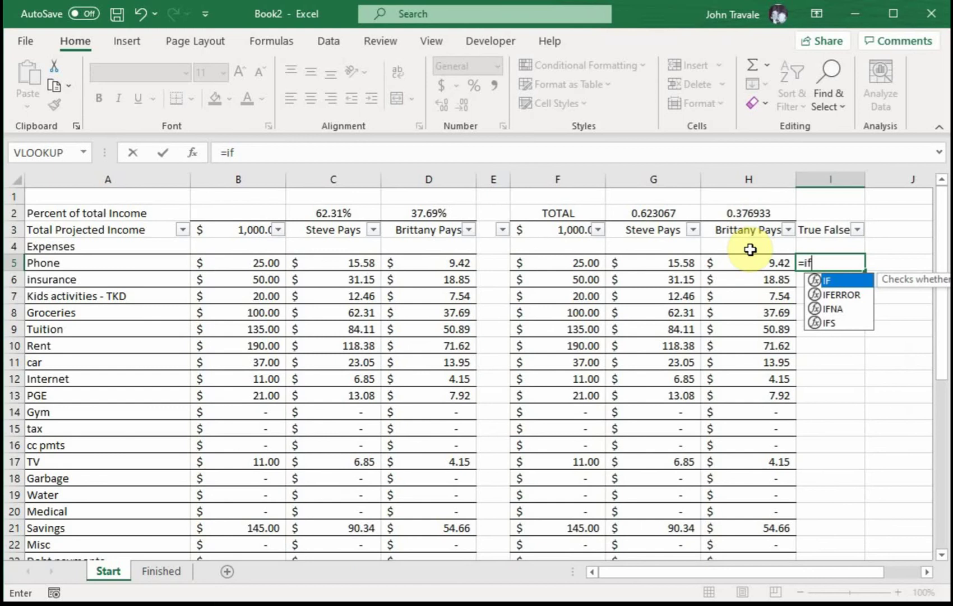
text(()
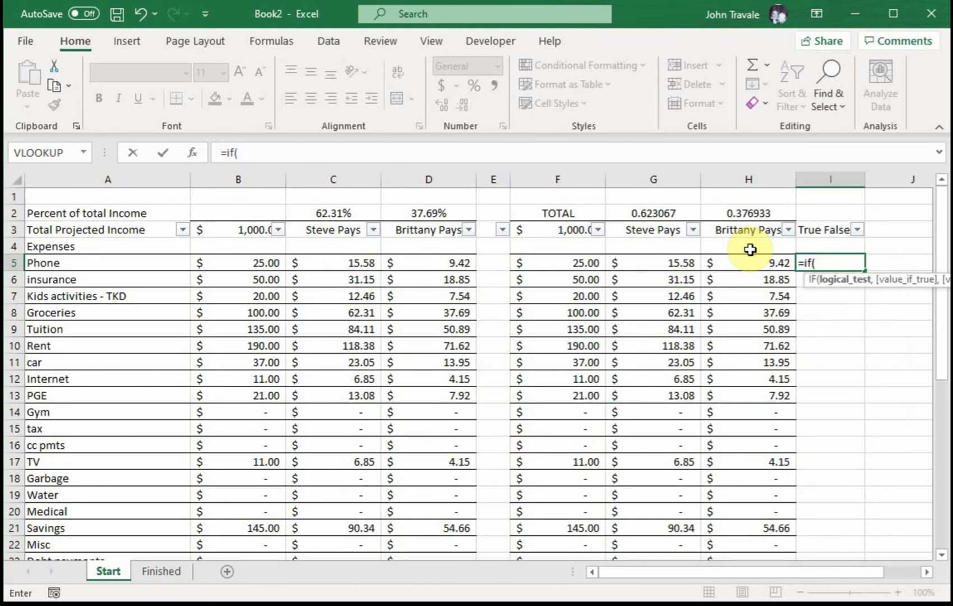
click(243, 260)
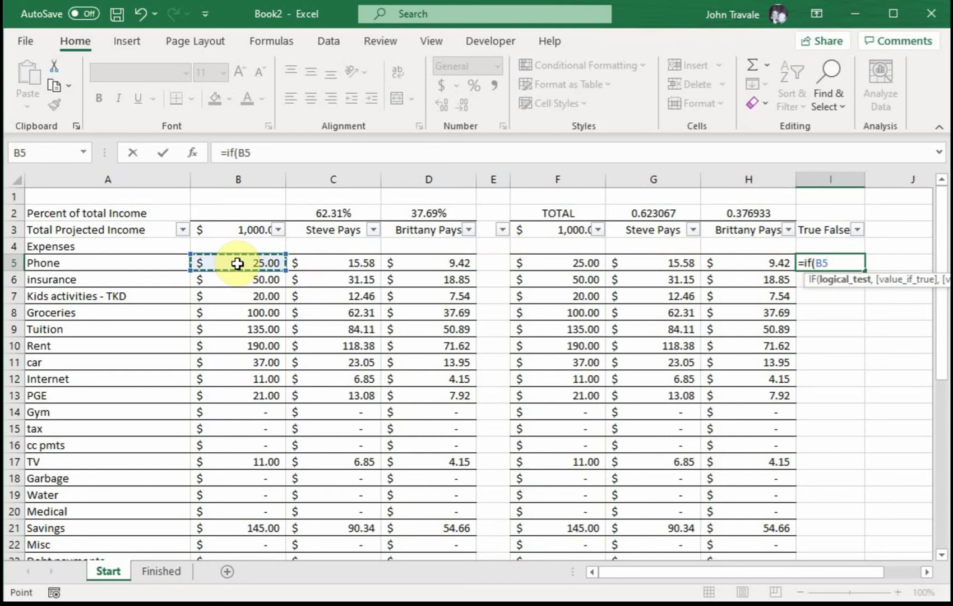
text(>)
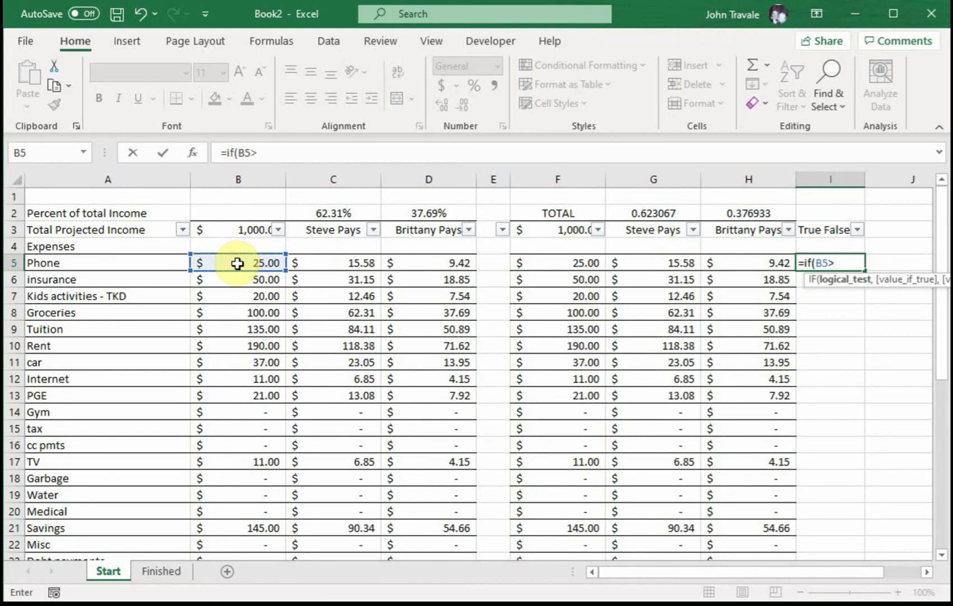
text(0,)
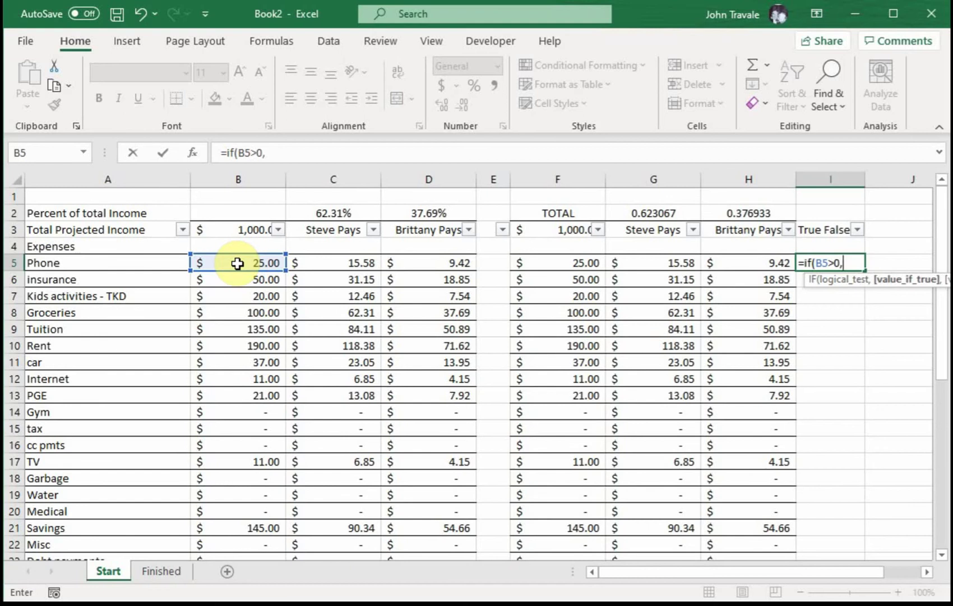
text(1,)
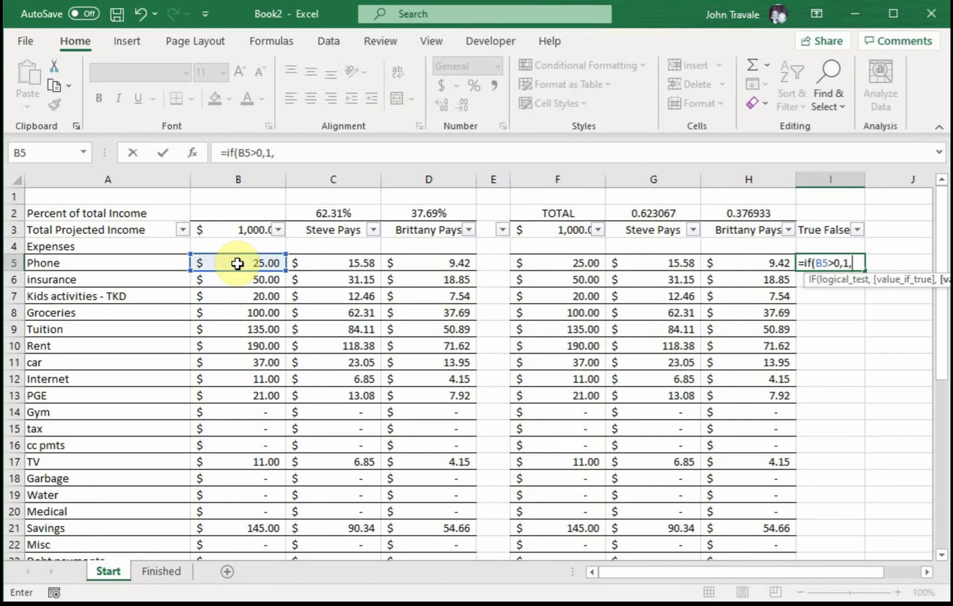
text(0))
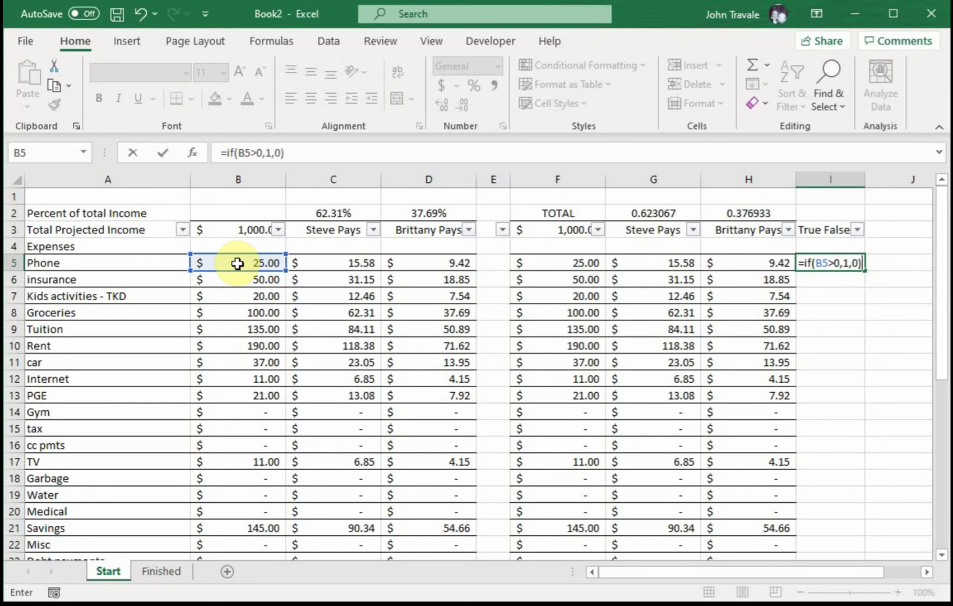
key(Return)
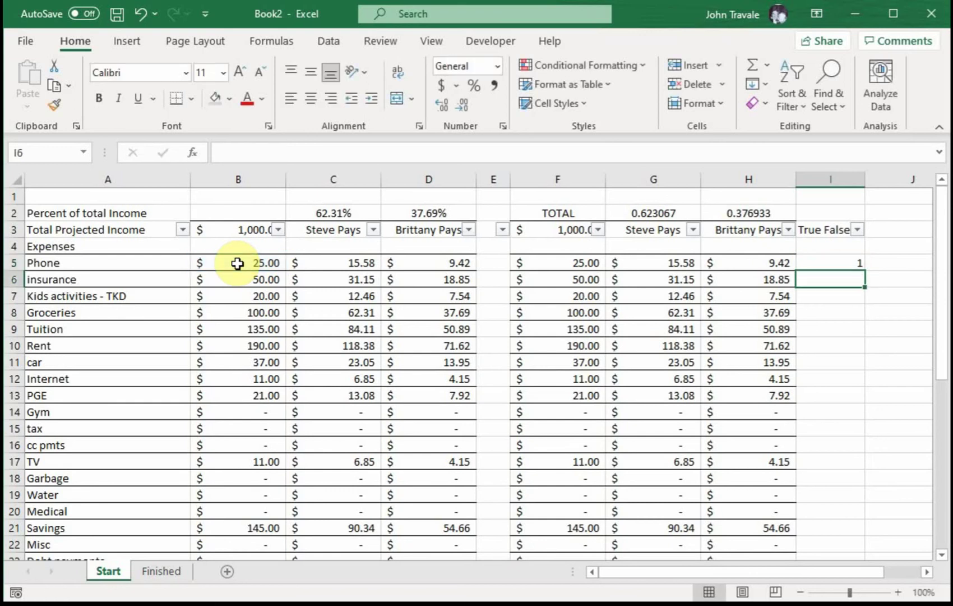
click(830, 261)
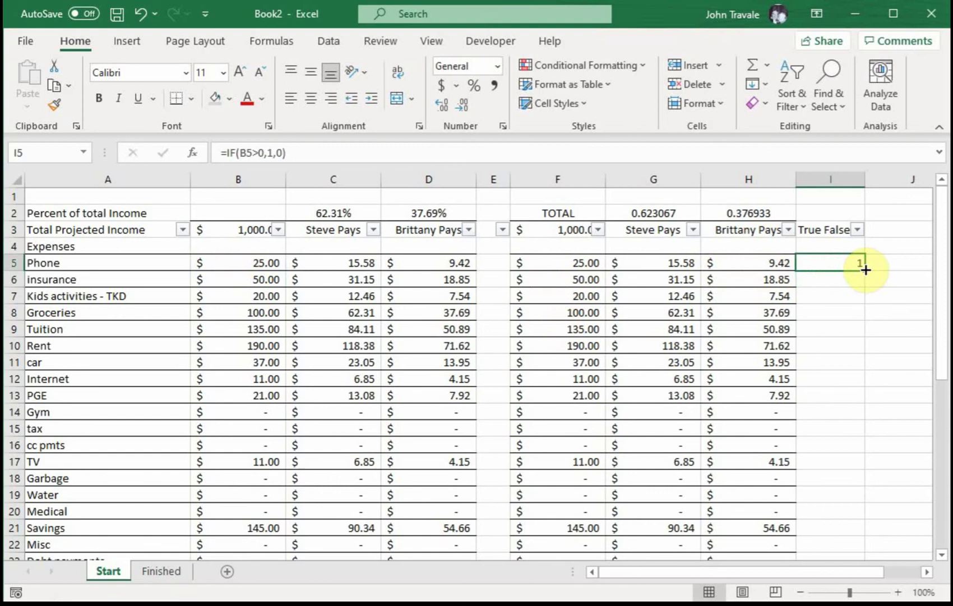
drag(865, 270, 871, 515)
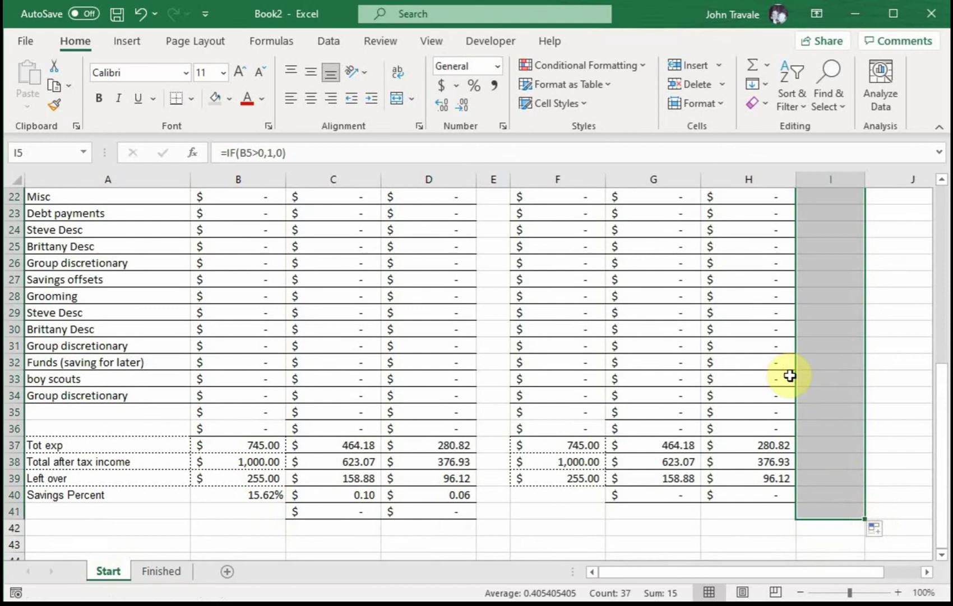
scroll(815, 385, up, 7)
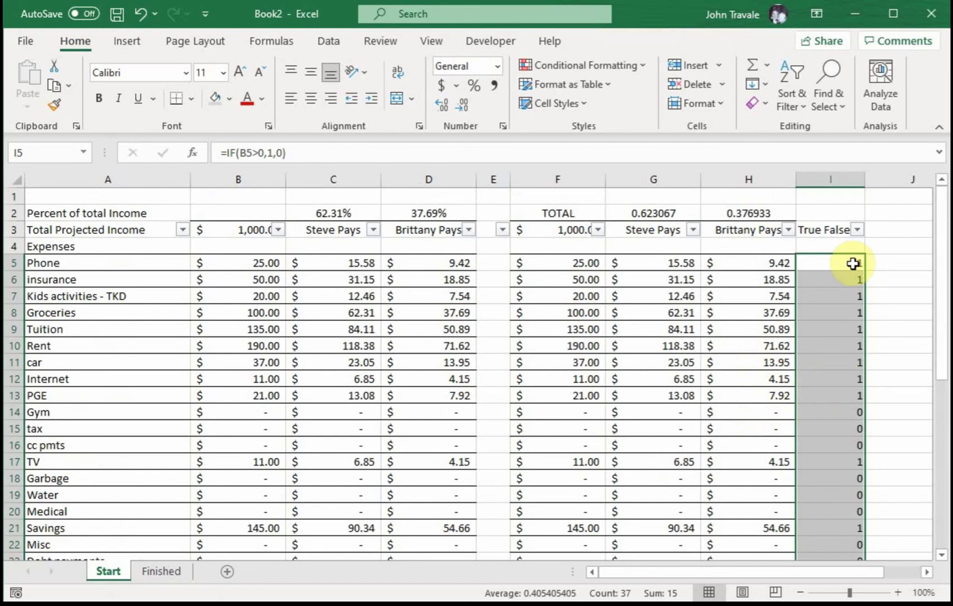
- Filter the True False column to exclude 0, leaving 16 of 38 rows visible
click(858, 230)
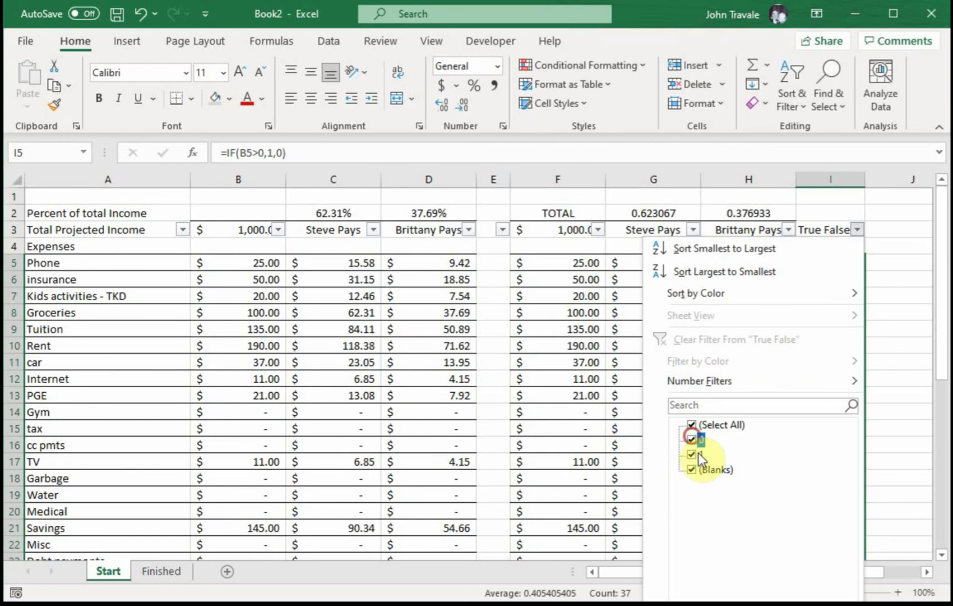
click(692, 438)
key(Return)
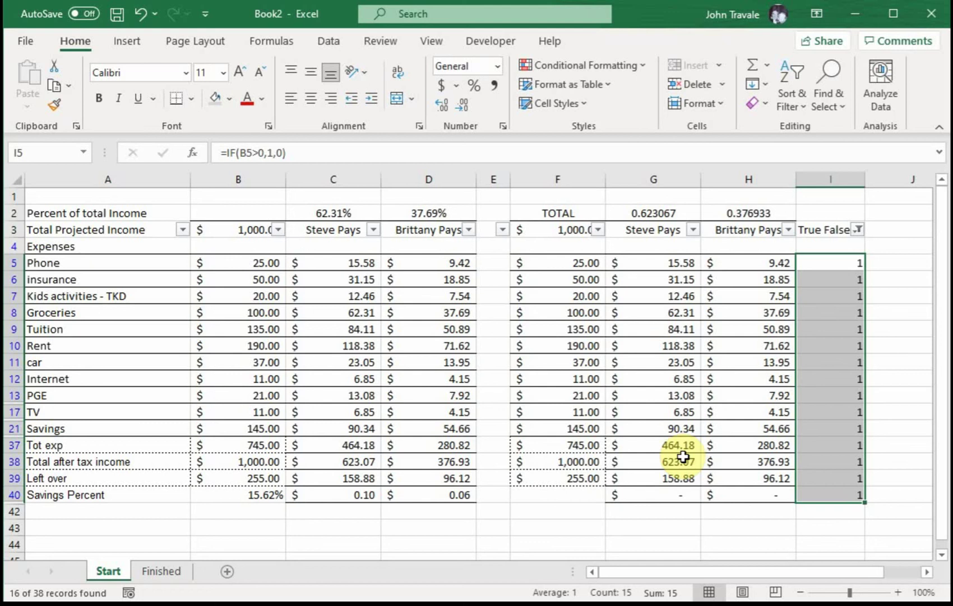
click(858, 230)
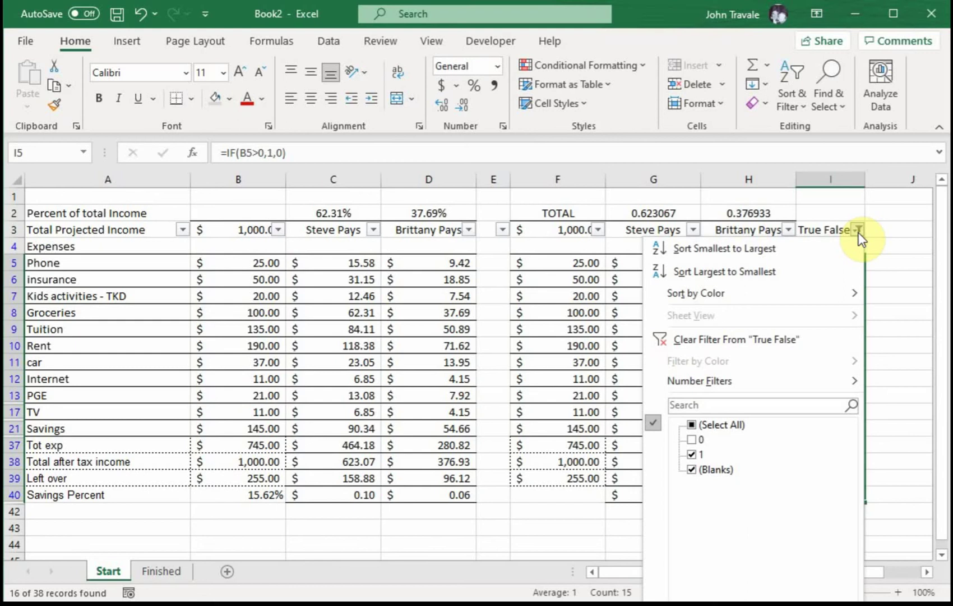
- Re-include 0 in the True False filter and exclude $- amounts in column B
click(692, 441)
key(Return)
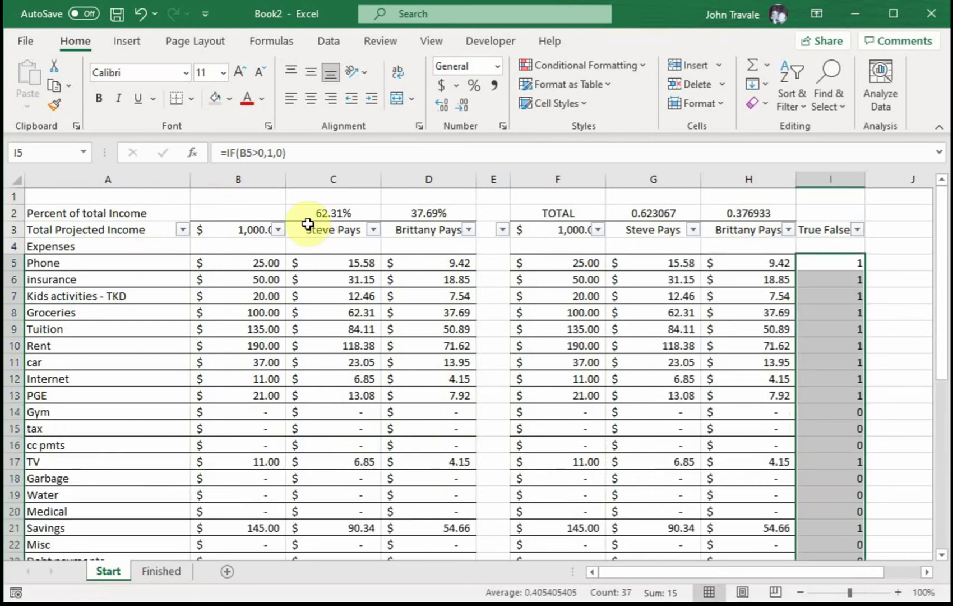
click(278, 230)
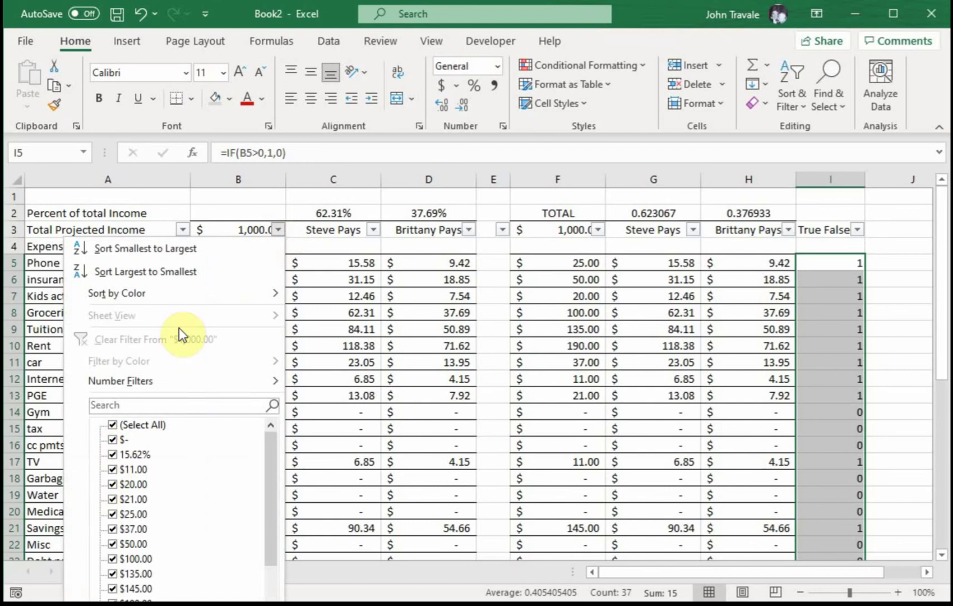
click(113, 440)
key(Return)
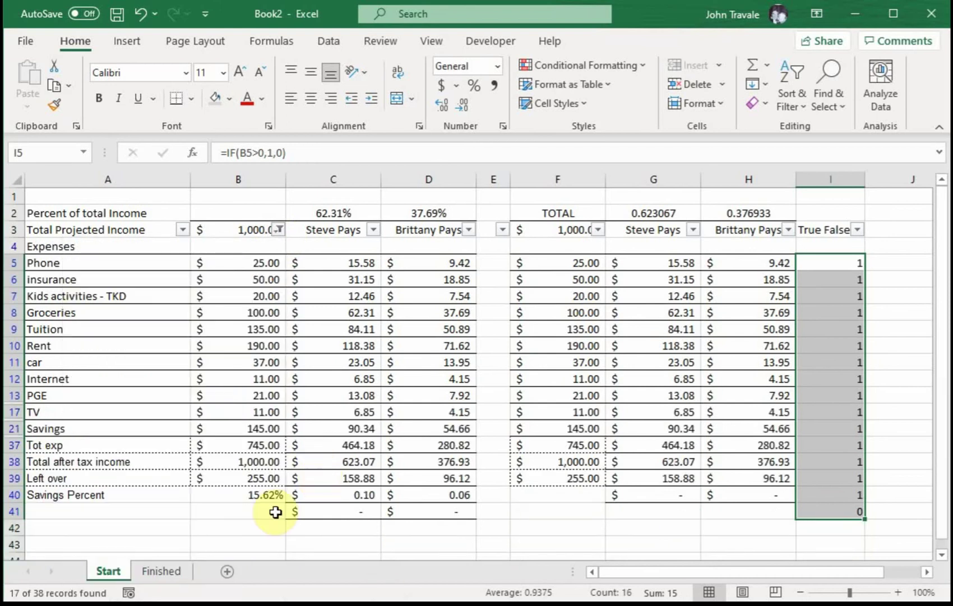
- Re-include the $- amounts in column B's filter so zero rows reappear
click(278, 230)
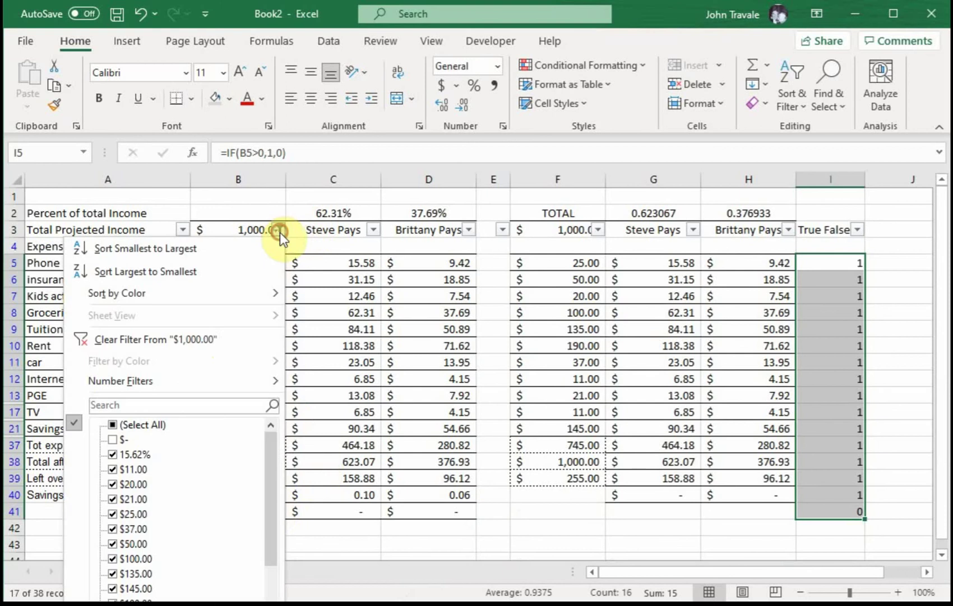
click(111, 440)
key(Return)
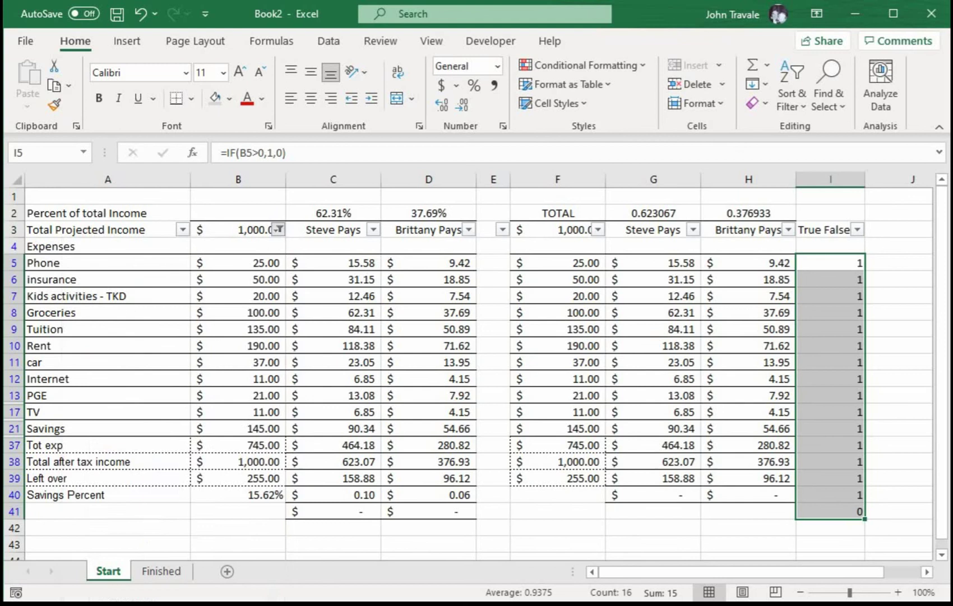
scroll(813, 423, down, 7)
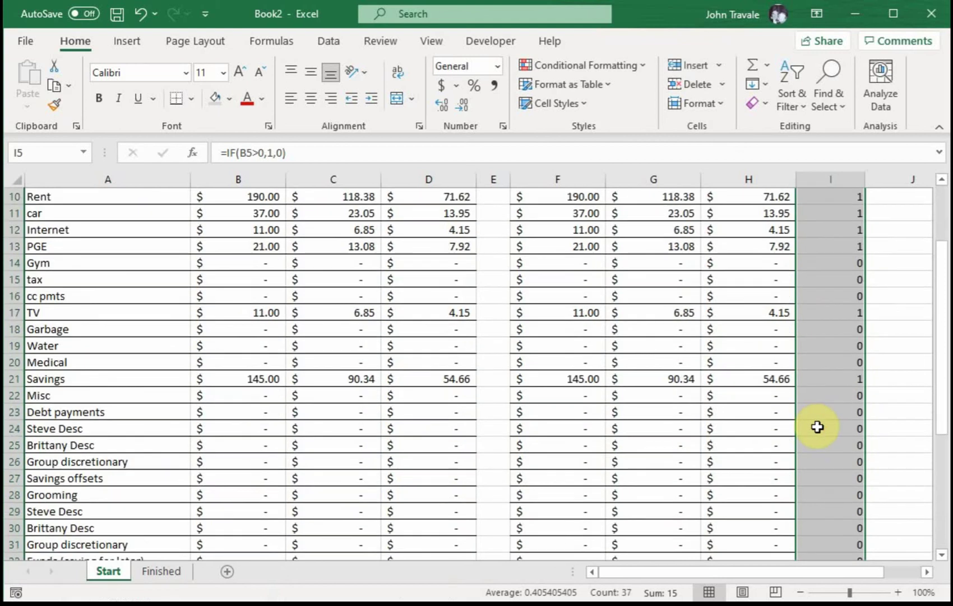
scroll(808, 426, down, 3)
scroll(809, 421, up, 2)
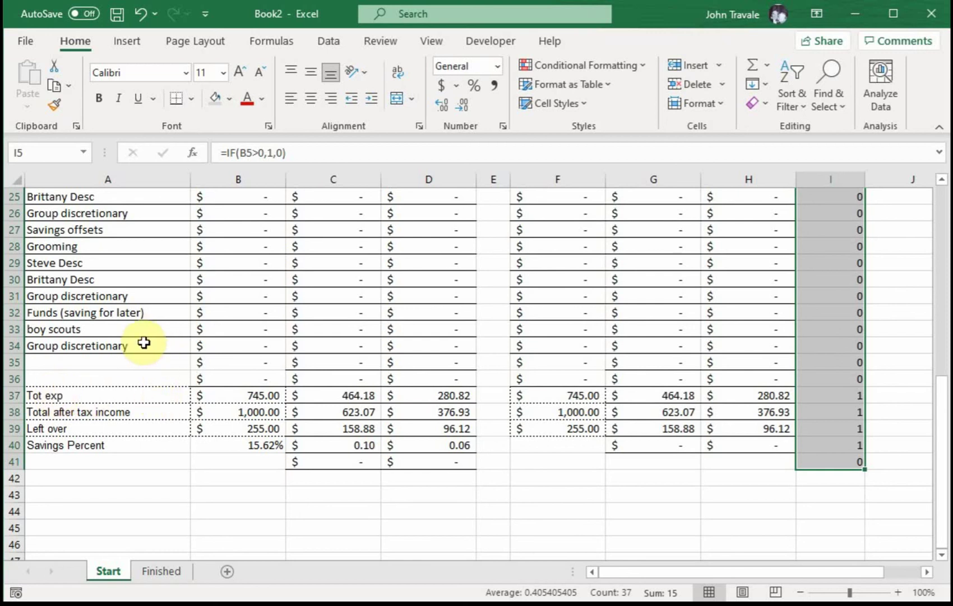
scroll(151, 300, up, 8)
scroll(149, 294, down, 9)
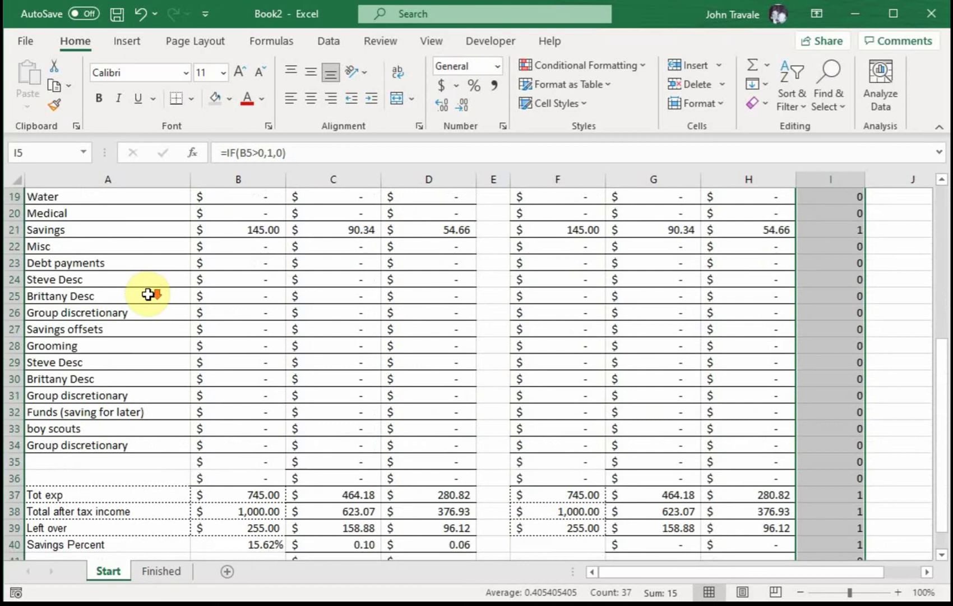
- Replace the IF formula in I35 with a static value of 1
click(837, 314)
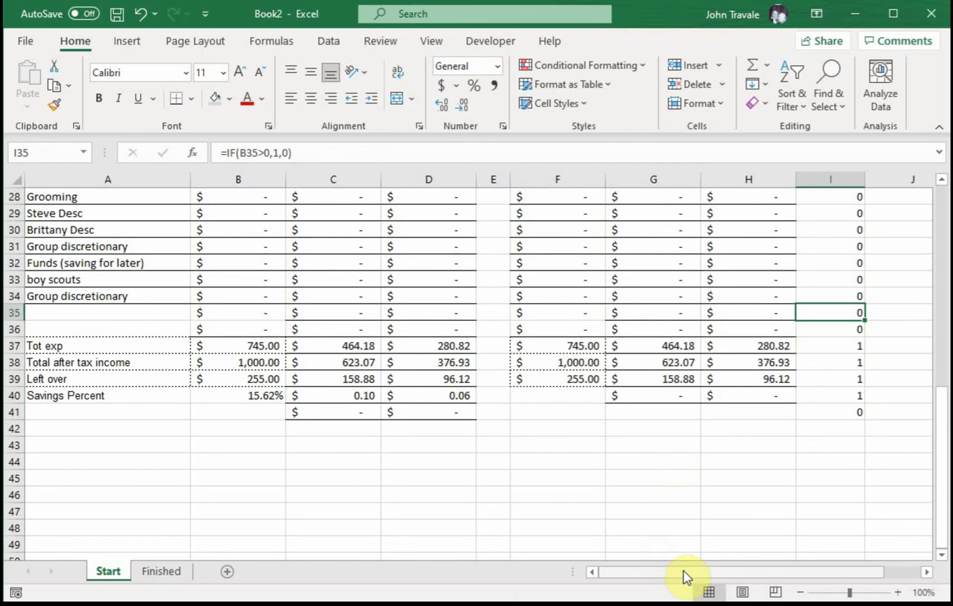
text(1)
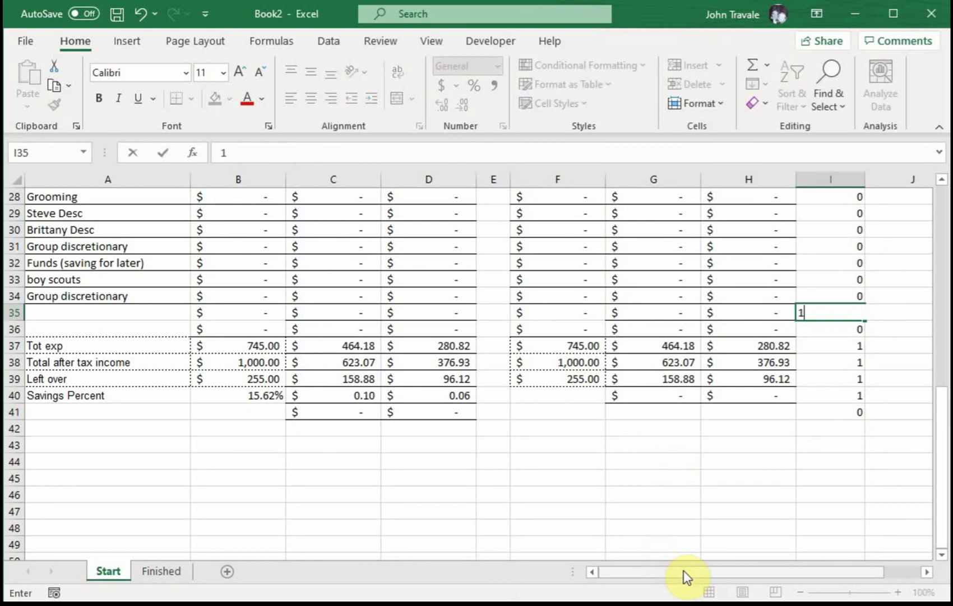
key(Return)
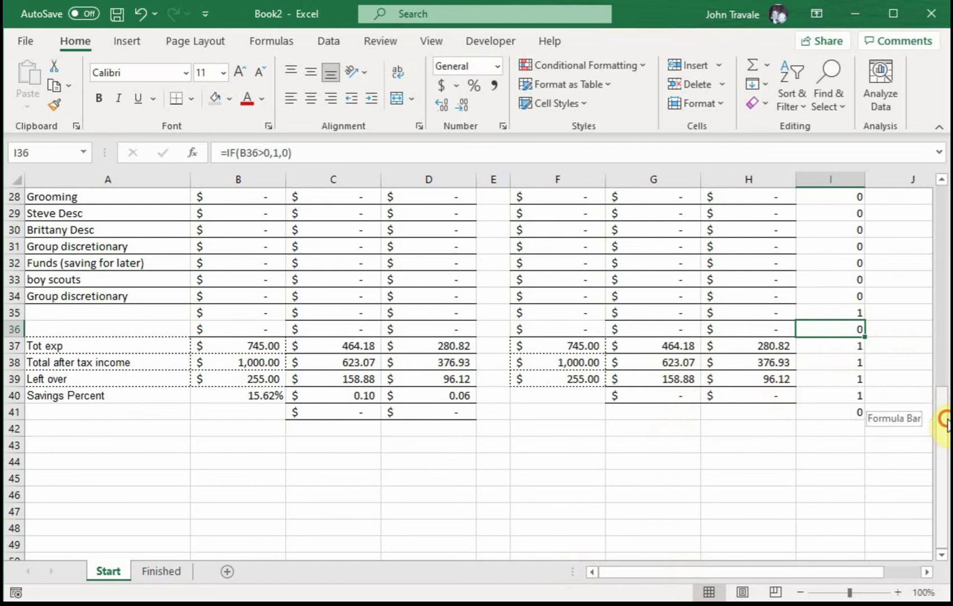
drag(945, 420, 943, 202)
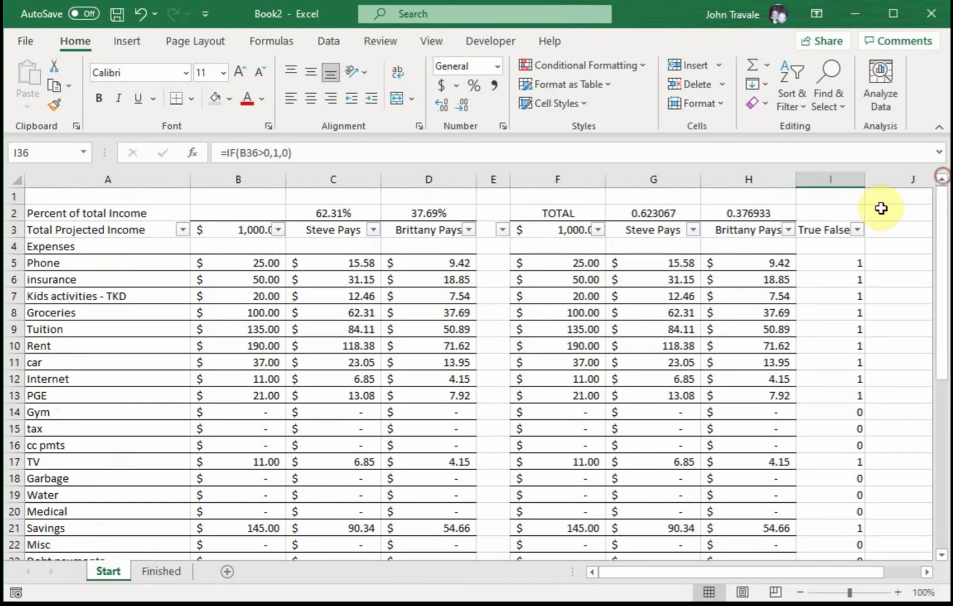
click(857, 230)
click(693, 440)
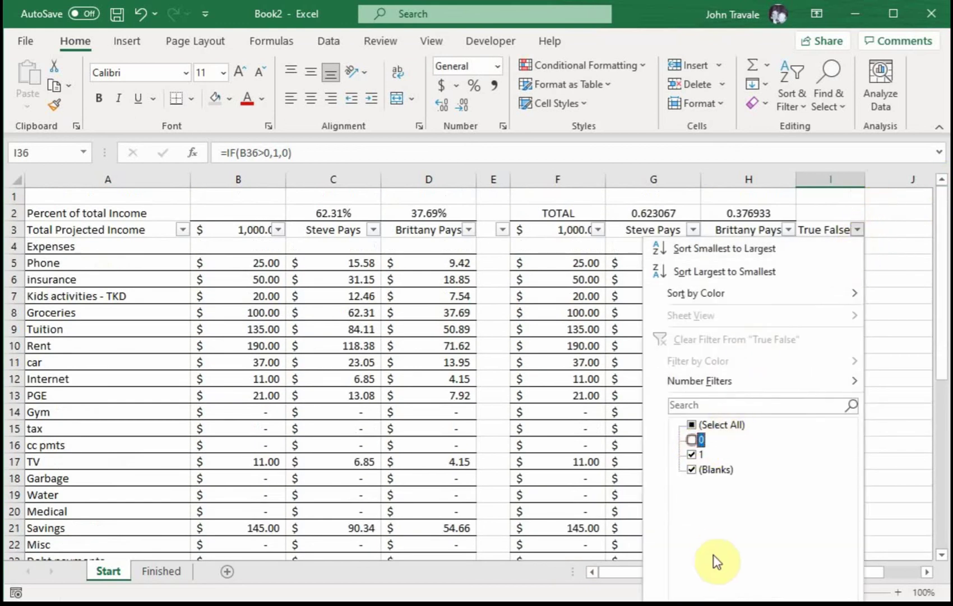
key(Return)
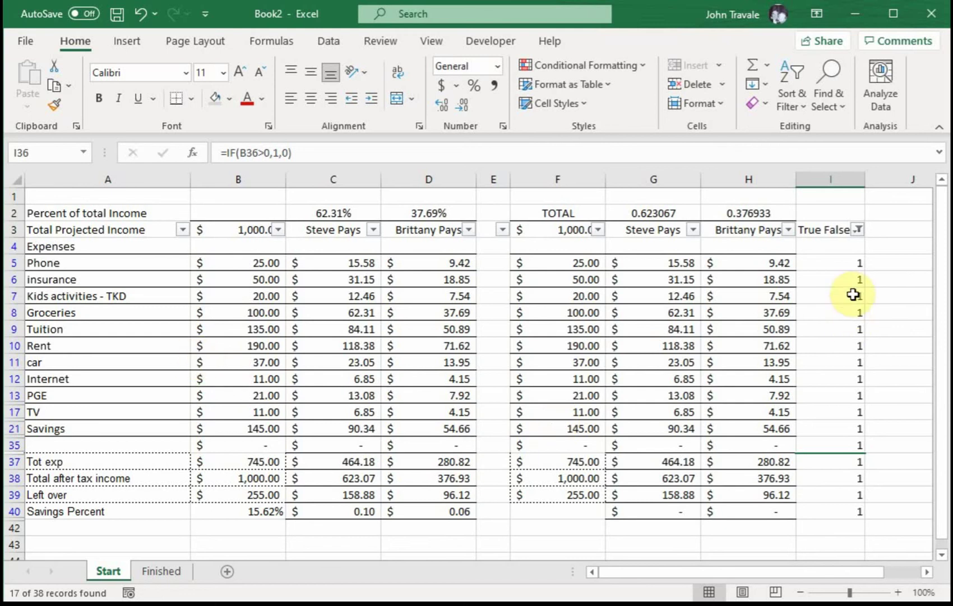
click(858, 230)
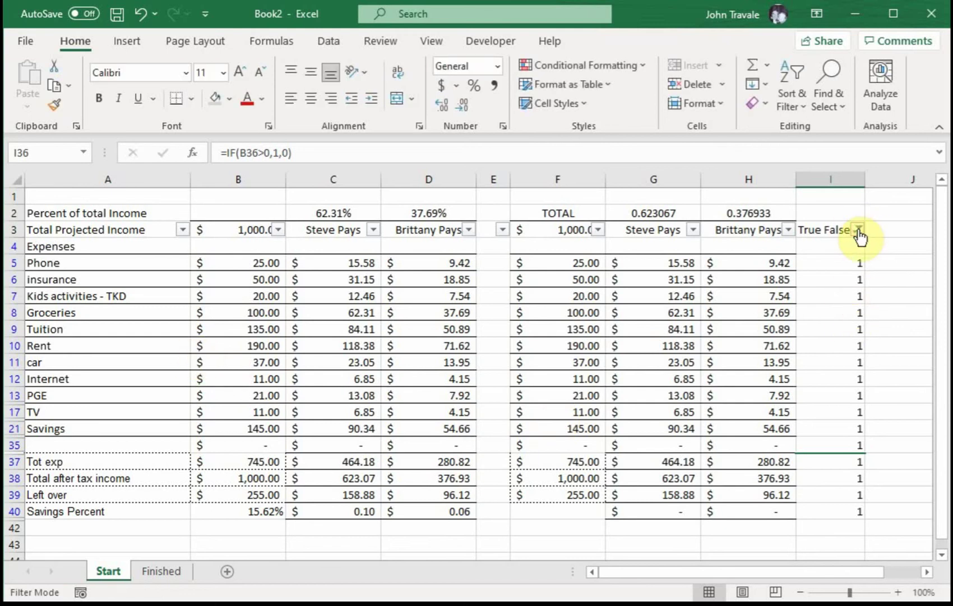
click(858, 229)
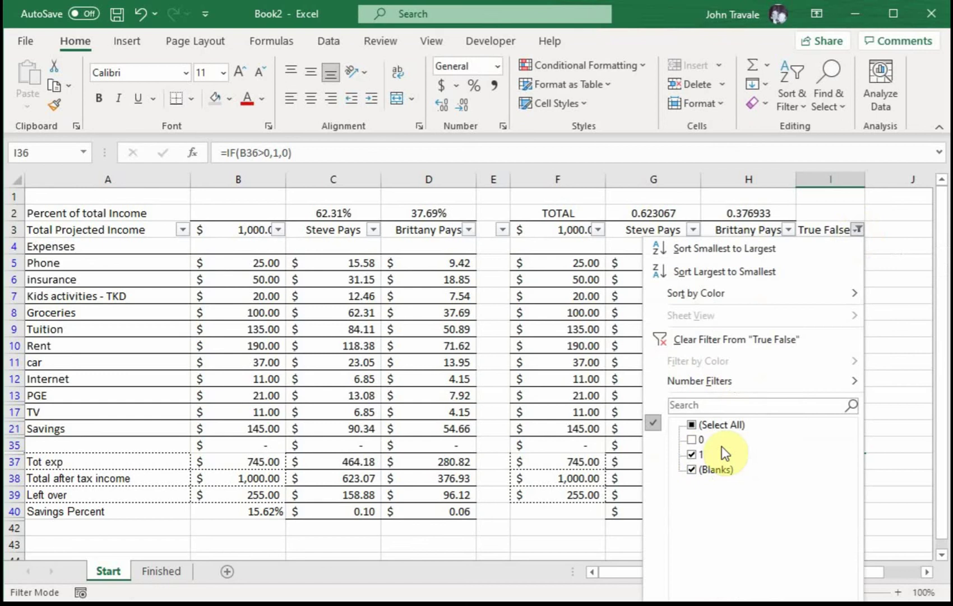
click(693, 437)
key(Return)
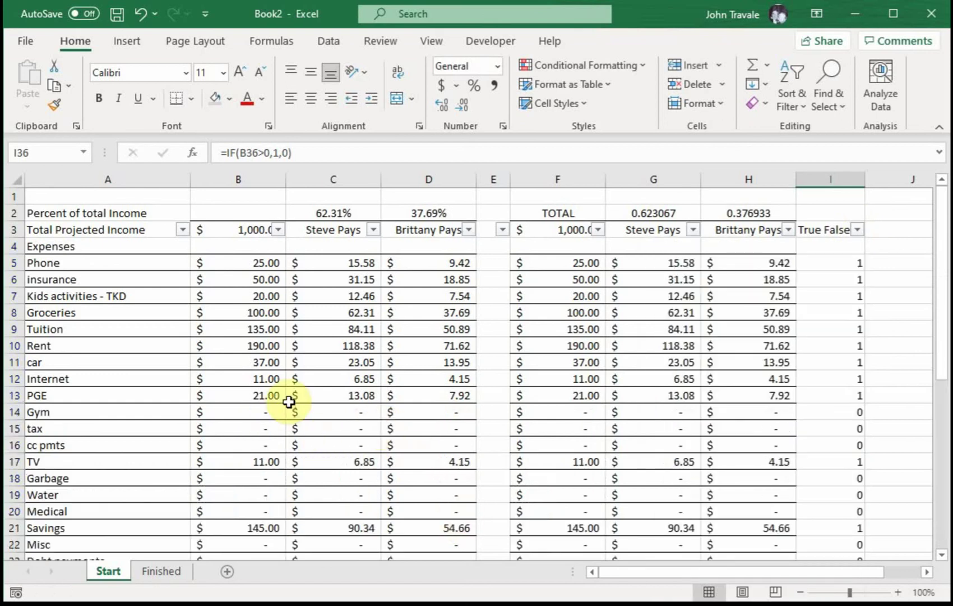
scroll(177, 396, down, 3)
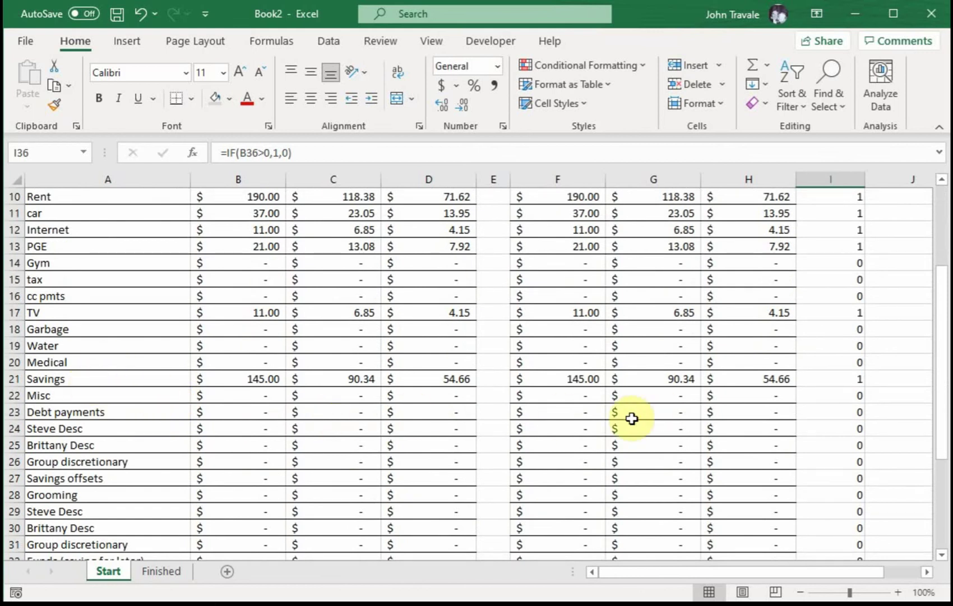
scroll(306, 411, up, 3)
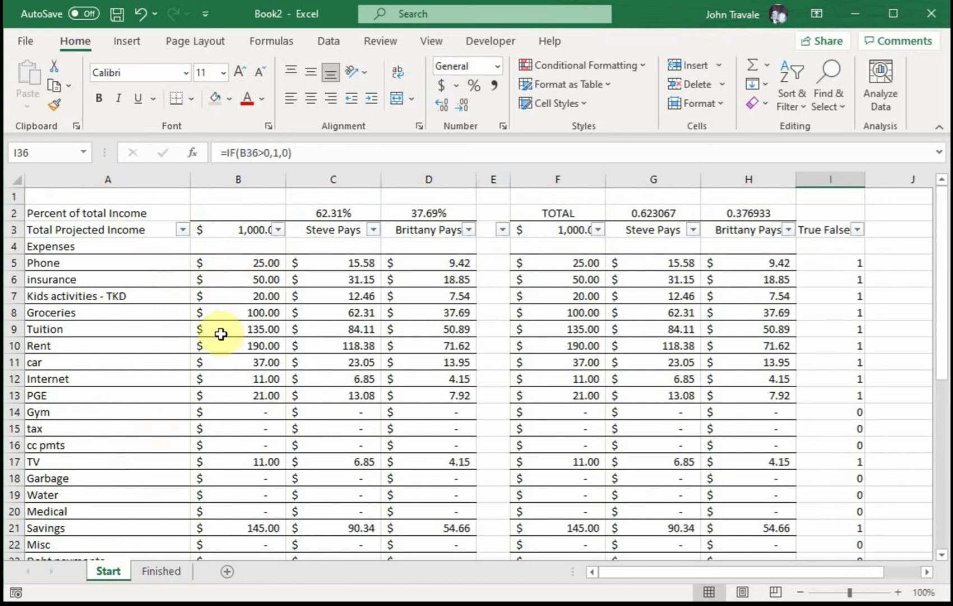
scroll(181, 436, down, 2)
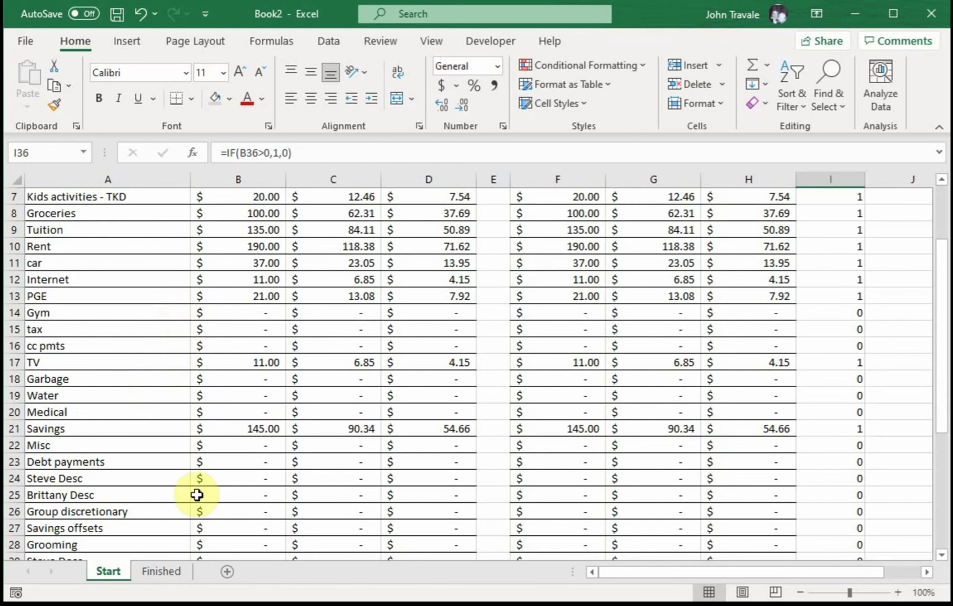
scroll(193, 419, down, 1)
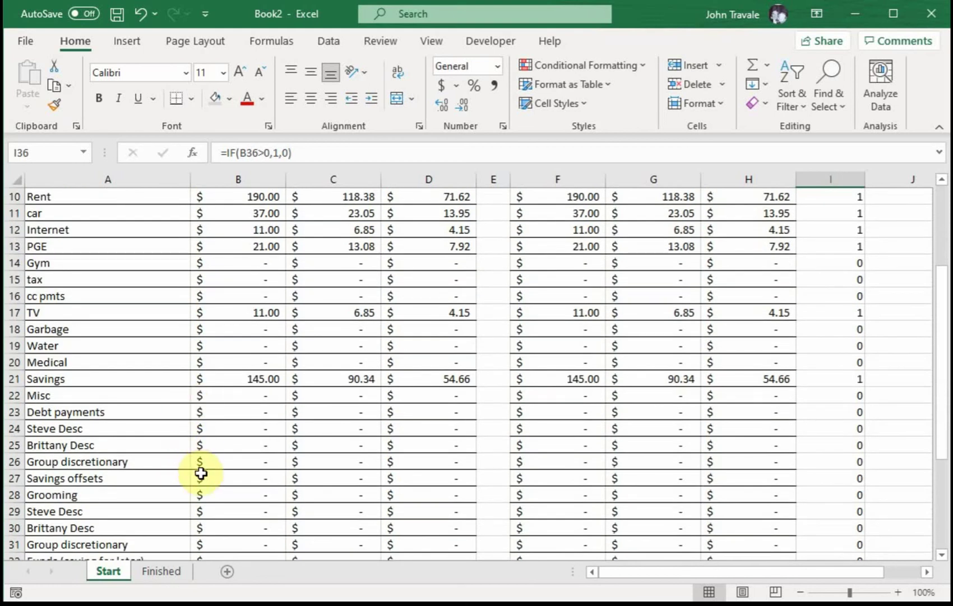
scroll(201, 473, down, 1)
scroll(196, 465, up, 4)
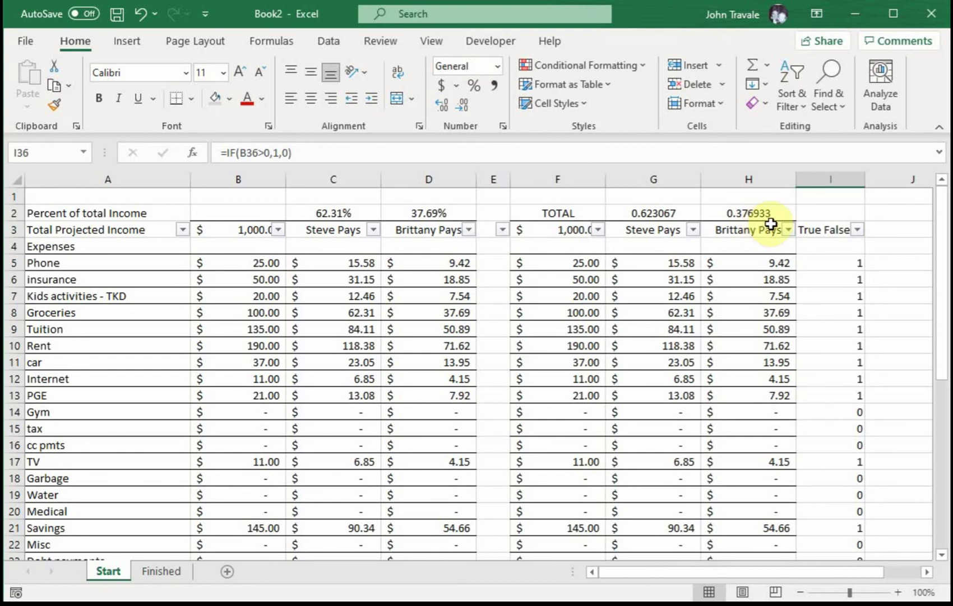
click(857, 230)
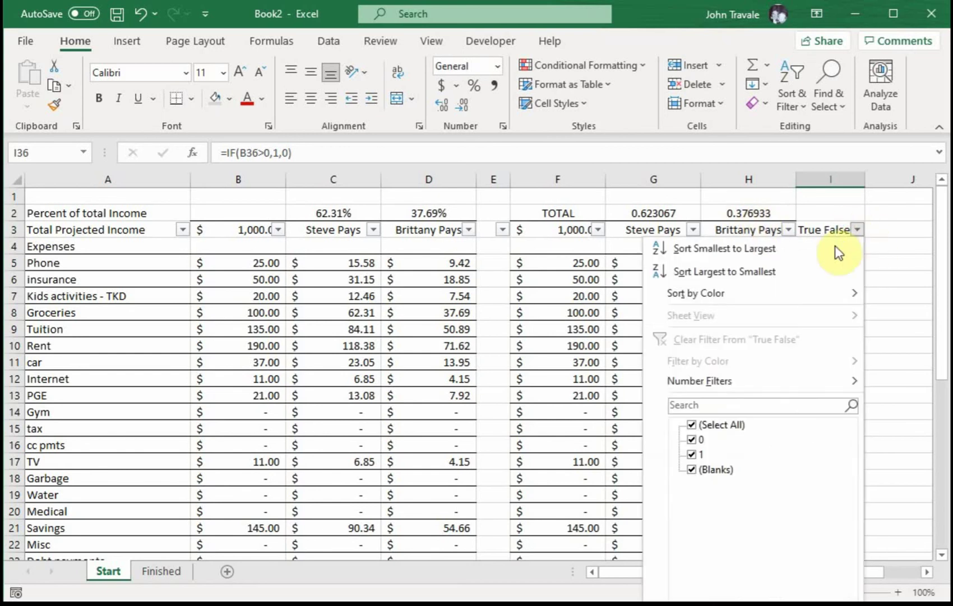
click(729, 272)
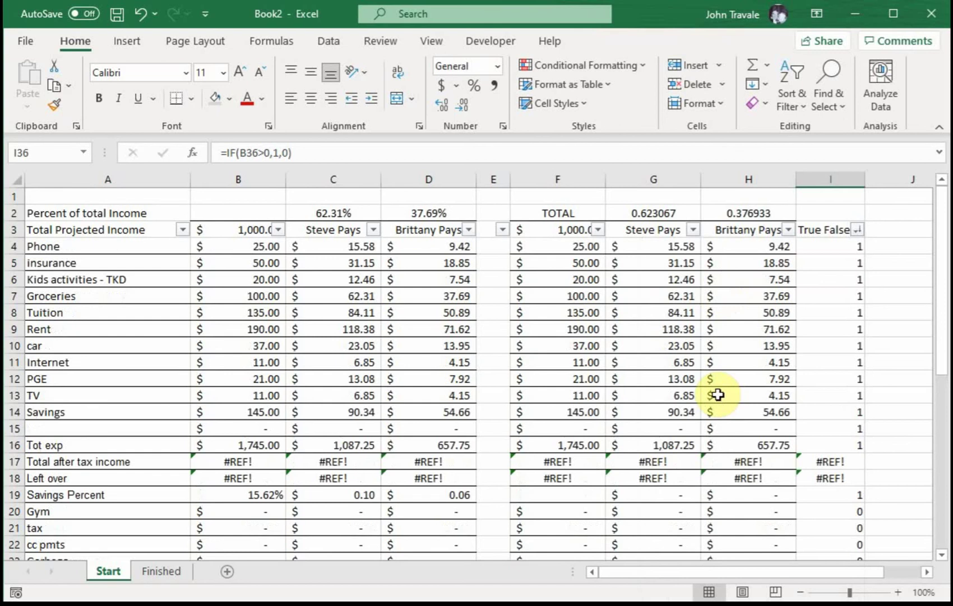
click(858, 231)
click(859, 231)
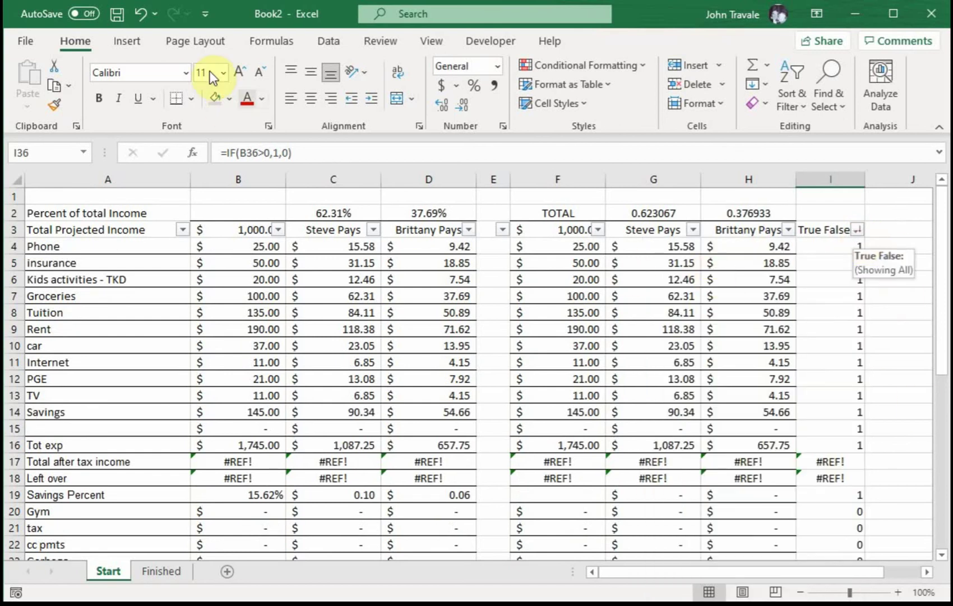
click(139, 11)
scroll(739, 366, up, 1)
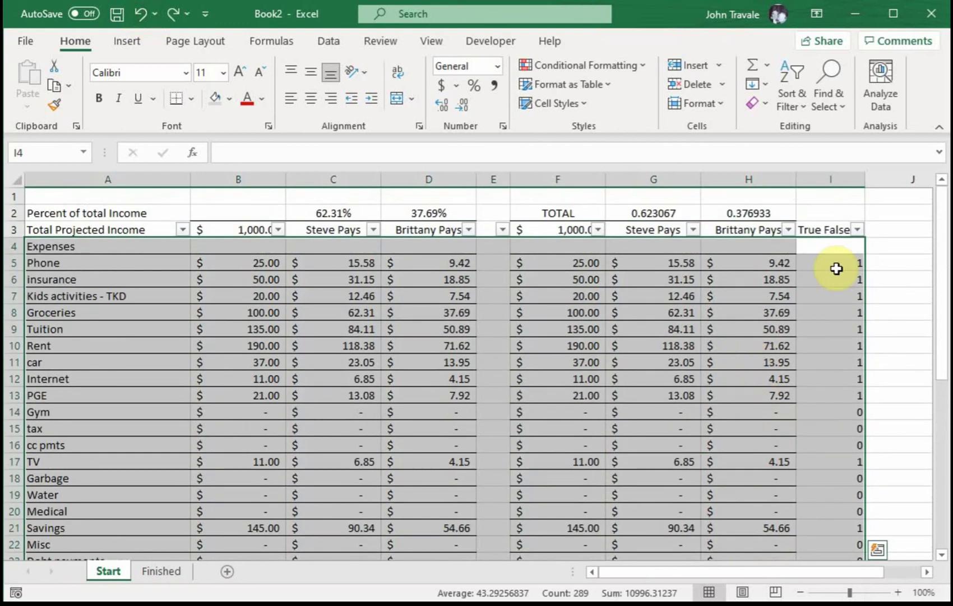
click(830, 245)
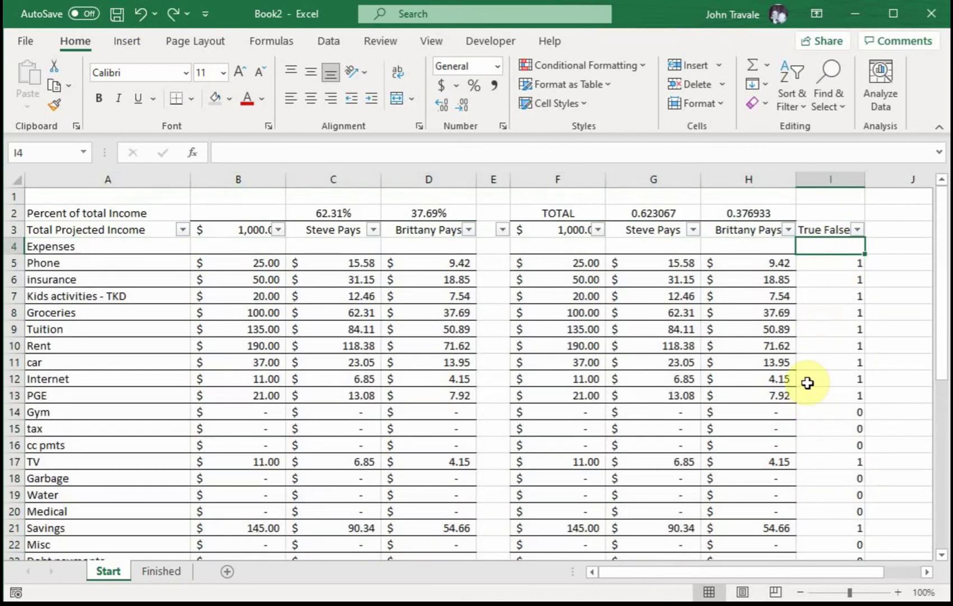